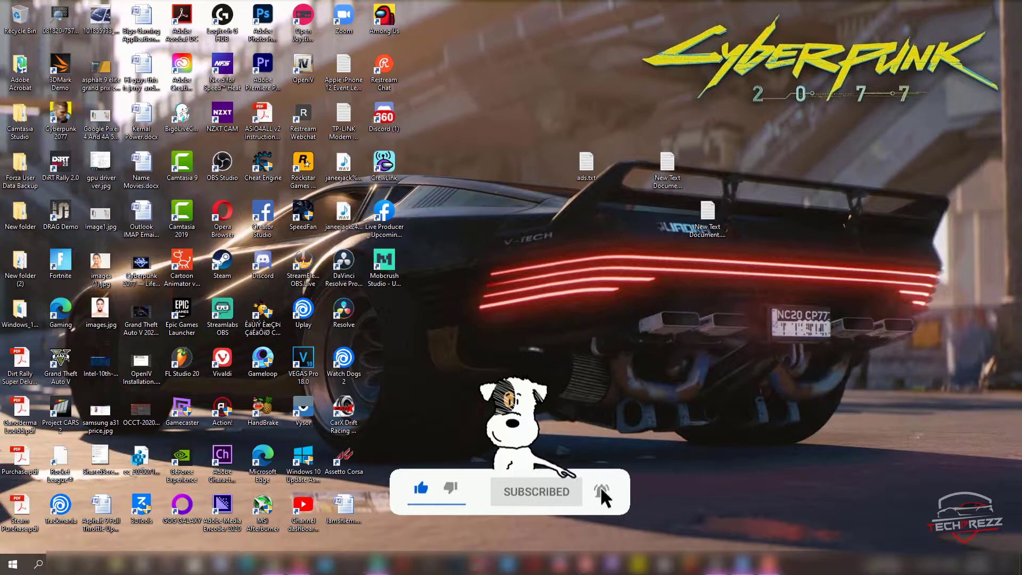
Open YouTube Studio and load the channel's "Cyberpunk 2077: How to defeat Woodman" video in the video editor
click(481, 564)
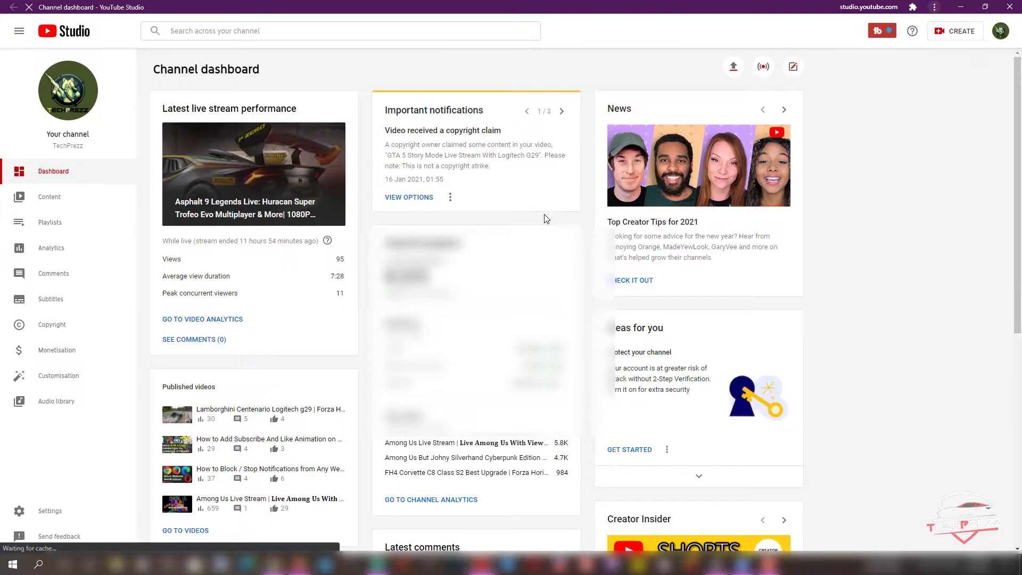
click(63, 202)
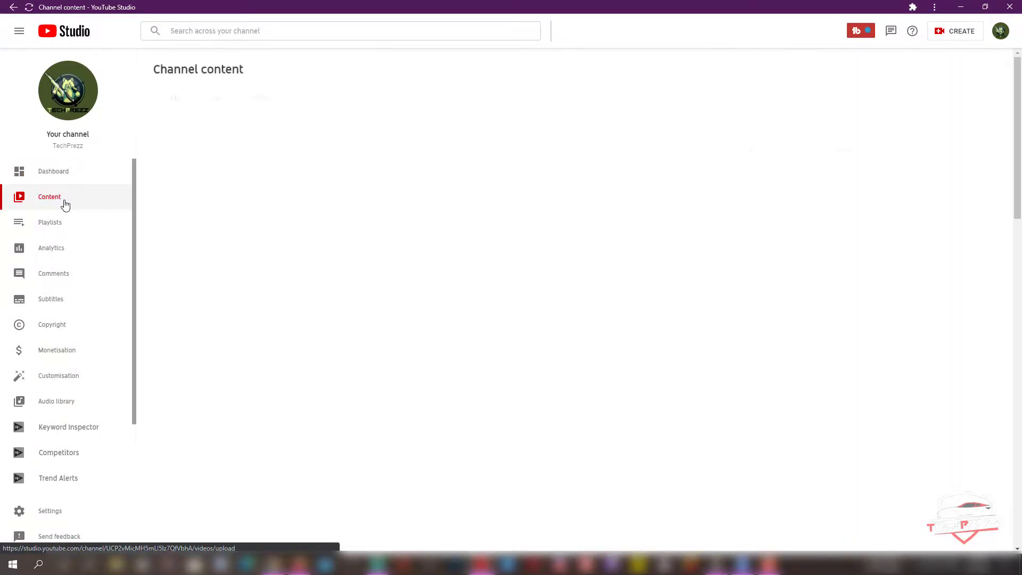
mouse_move(256, 364)
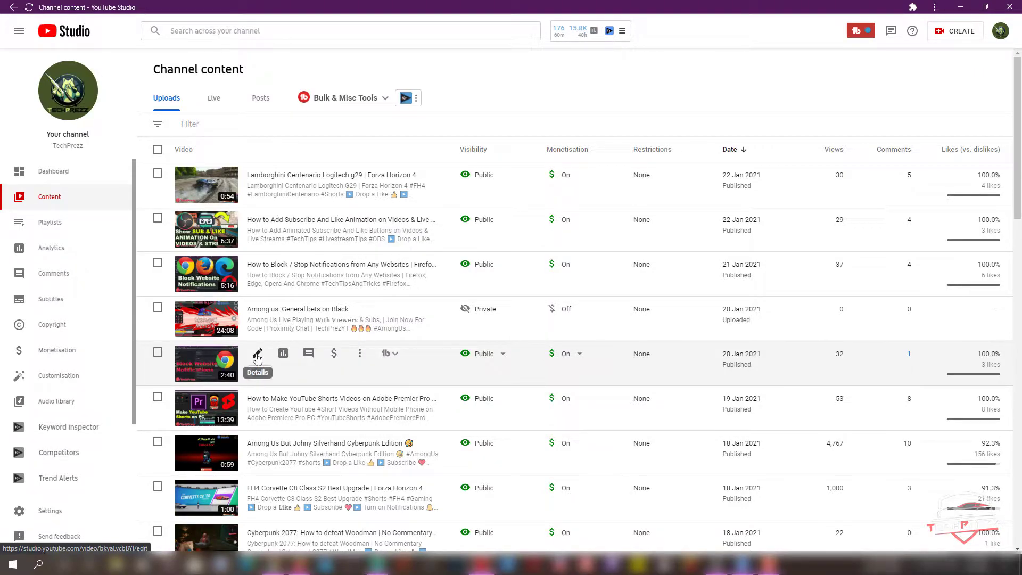
scroll(257, 358, down, 5)
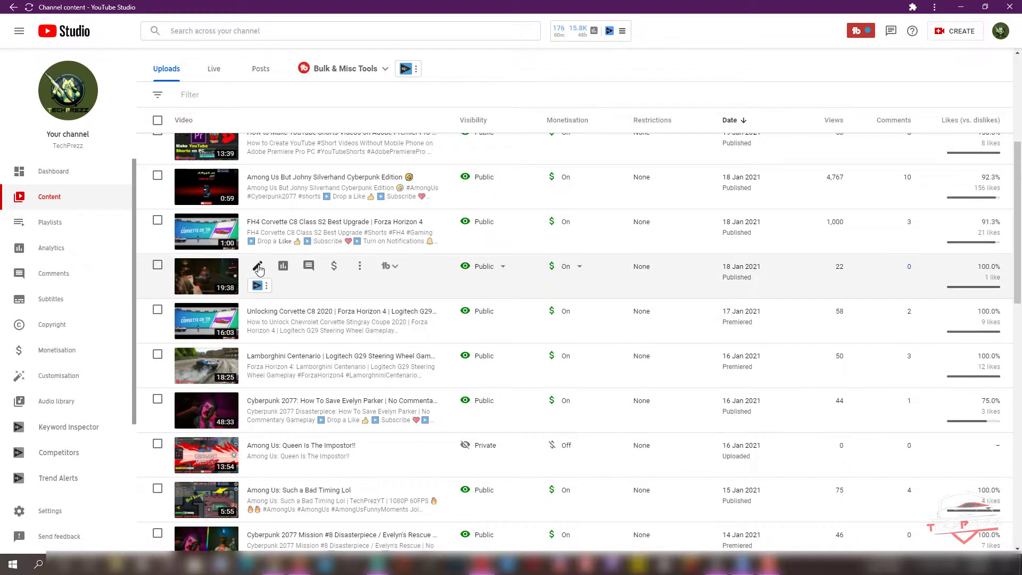
click(258, 266)
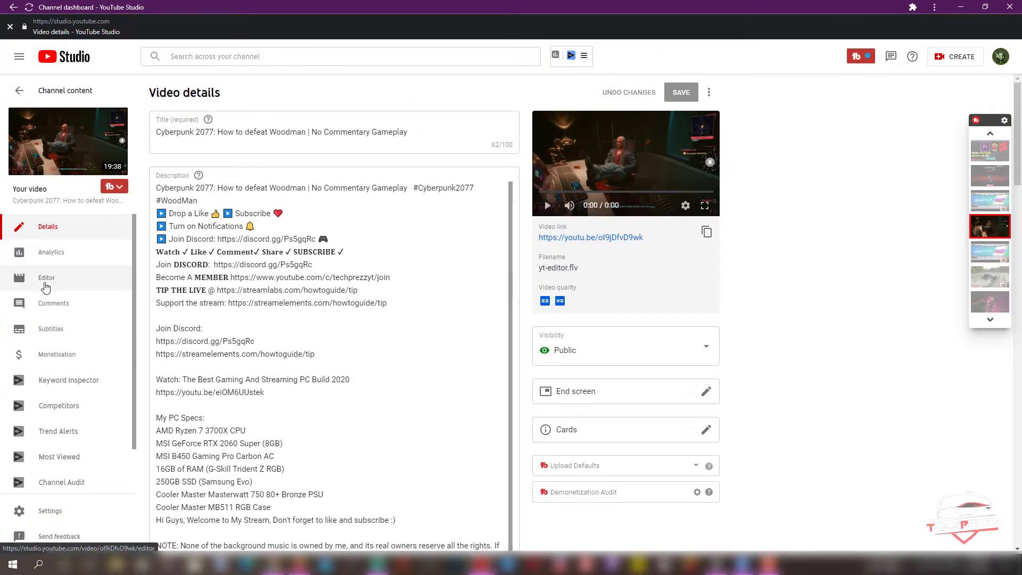
click(50, 285)
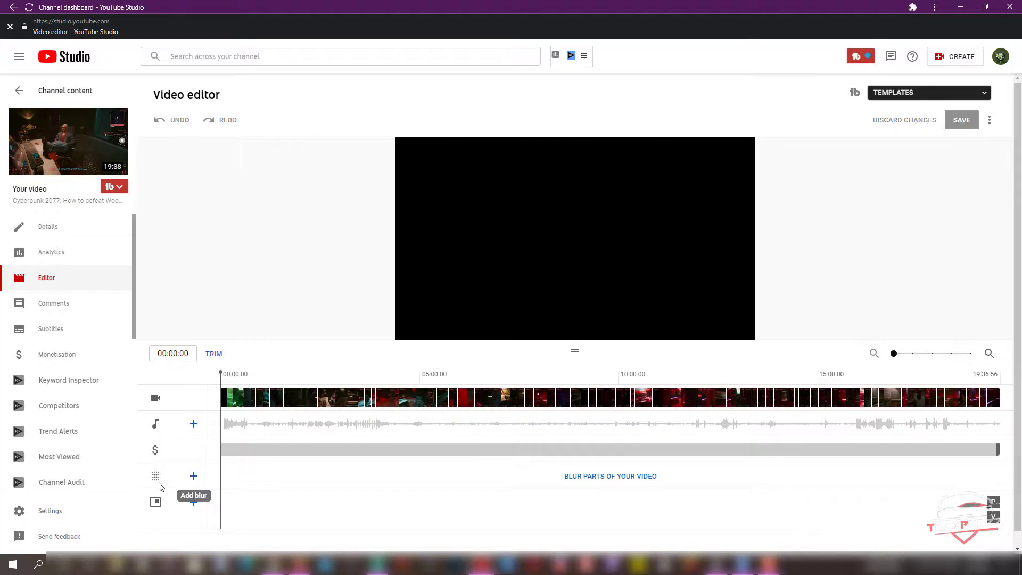
Add a custom blur to the video and shift its box up and to the left within the frame
click(194, 476)
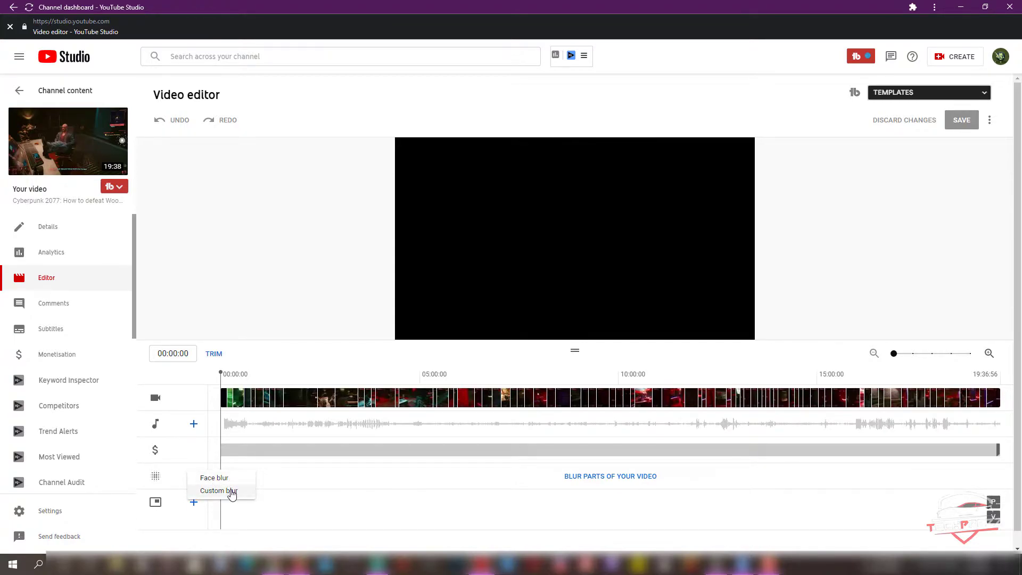
click(231, 493)
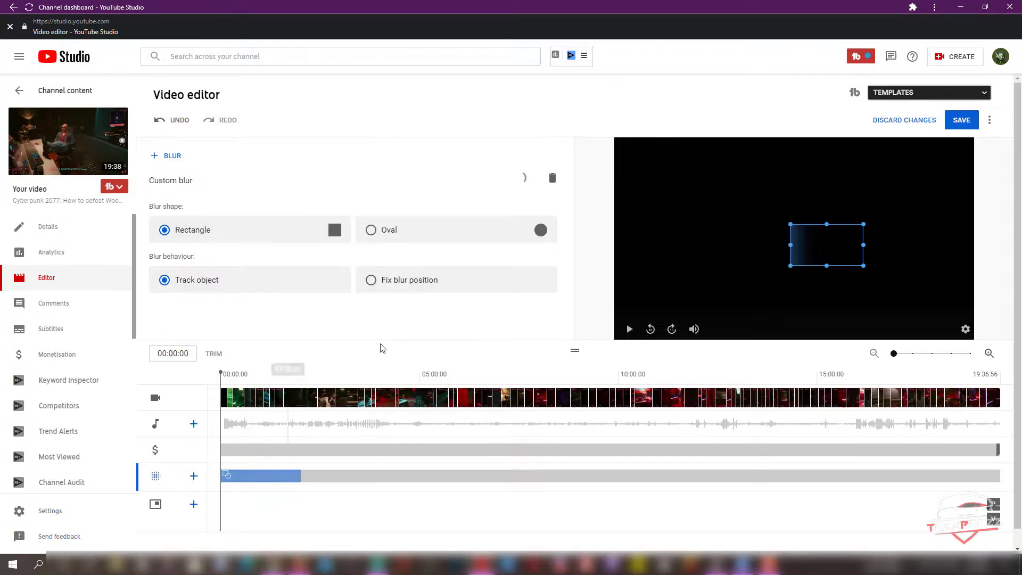
drag(812, 254, 784, 225)
Try the Oval blur shape, return to Rectangle, and set the blur behaviour to Fix blur position
click(207, 236)
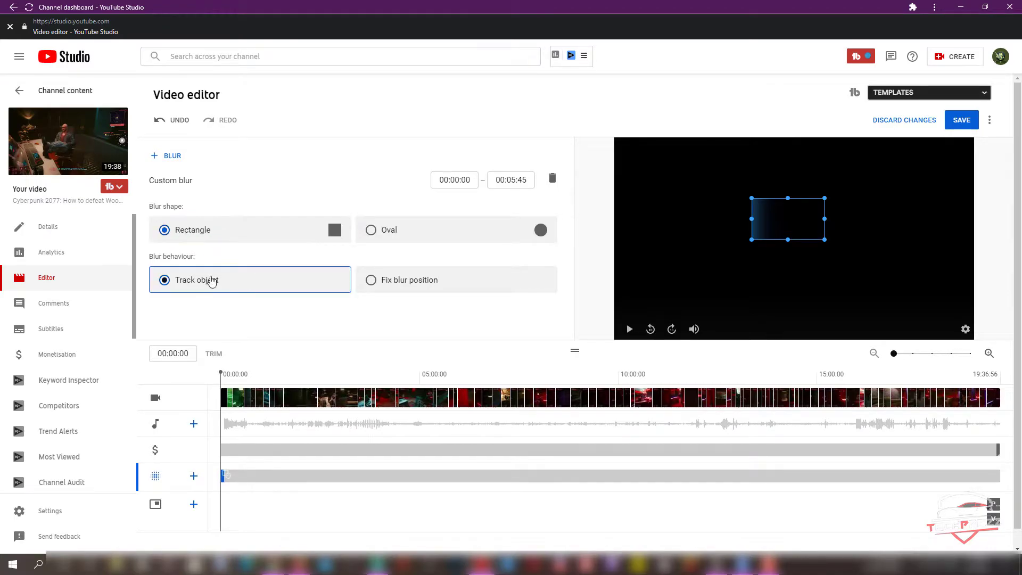
click(397, 239)
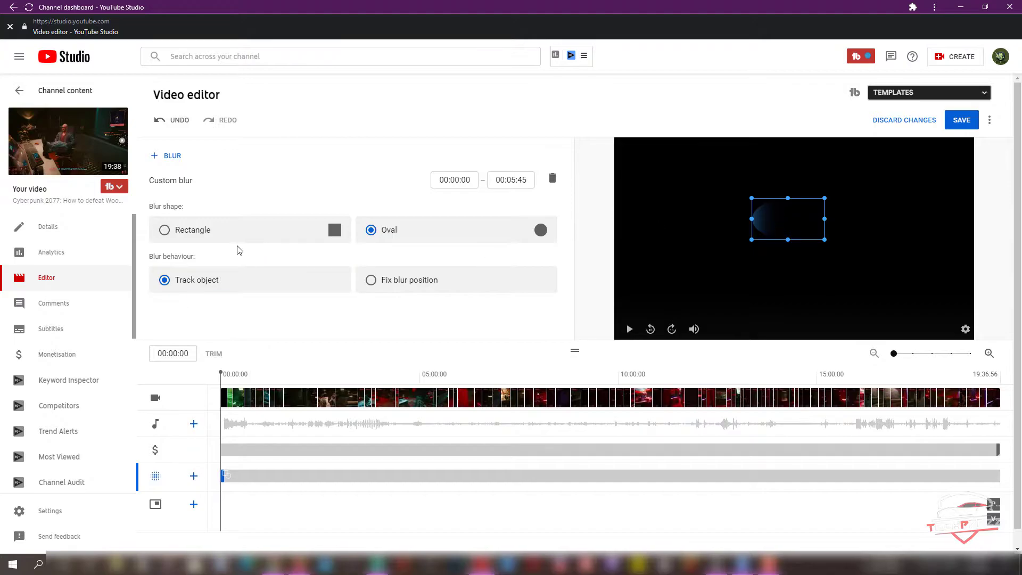
click(186, 234)
click(419, 288)
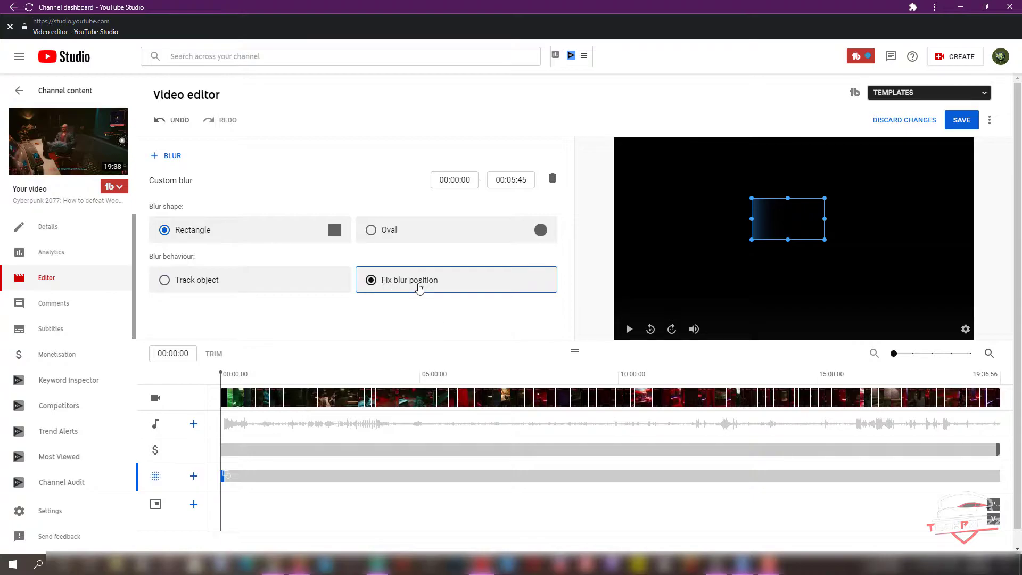
Resize the blur segment on the timeline and move it to span about 03:24:59 to 04:27:01
click(317, 409)
drag(317, 409, 393, 409)
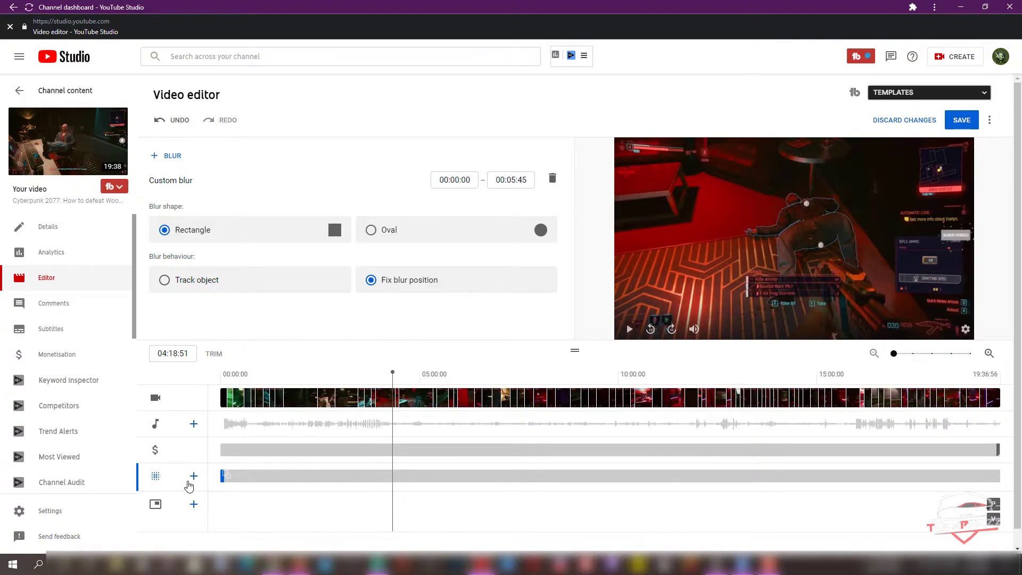
drag(224, 478, 304, 477)
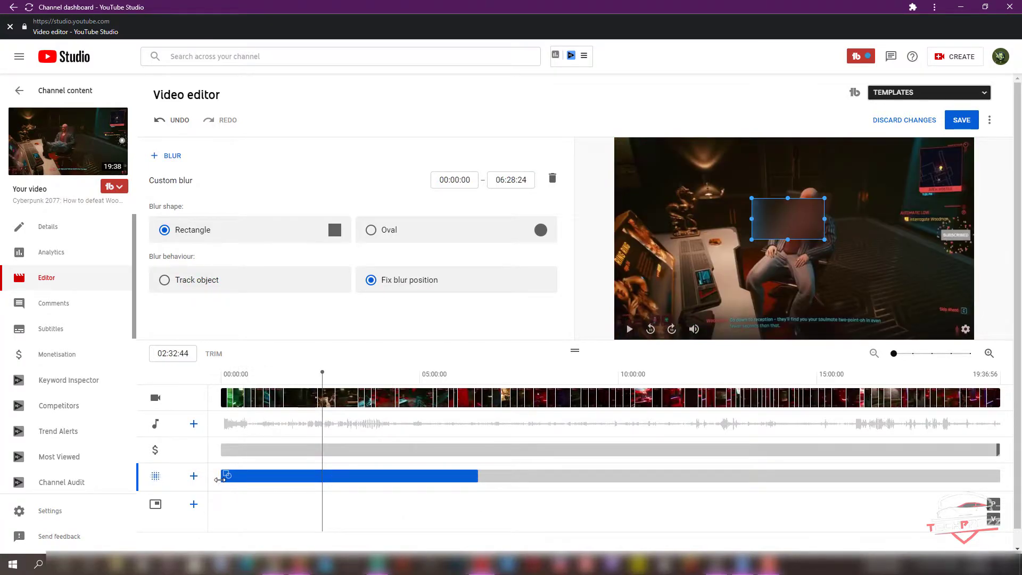
drag(222, 478, 439, 471)
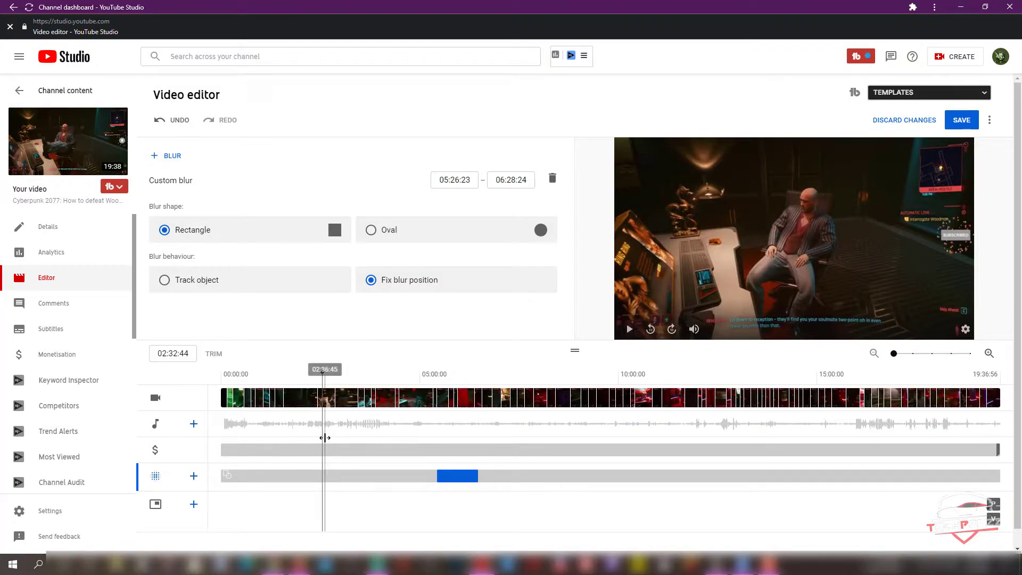
drag(322, 433, 387, 450)
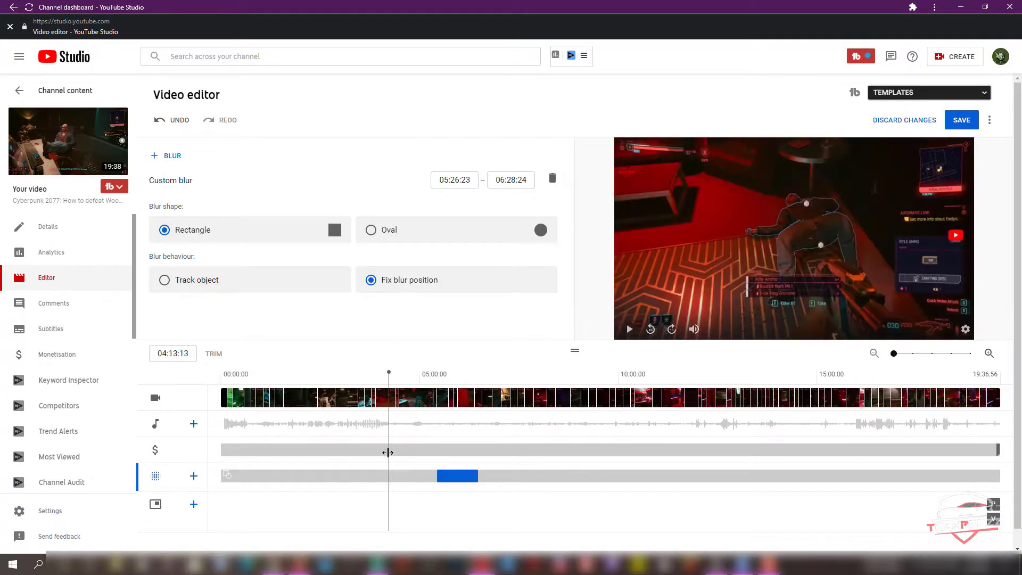
drag(456, 475, 376, 482)
Enlarge and position the blur box in the preview so it covers the character's body on the floor
drag(792, 217, 802, 235)
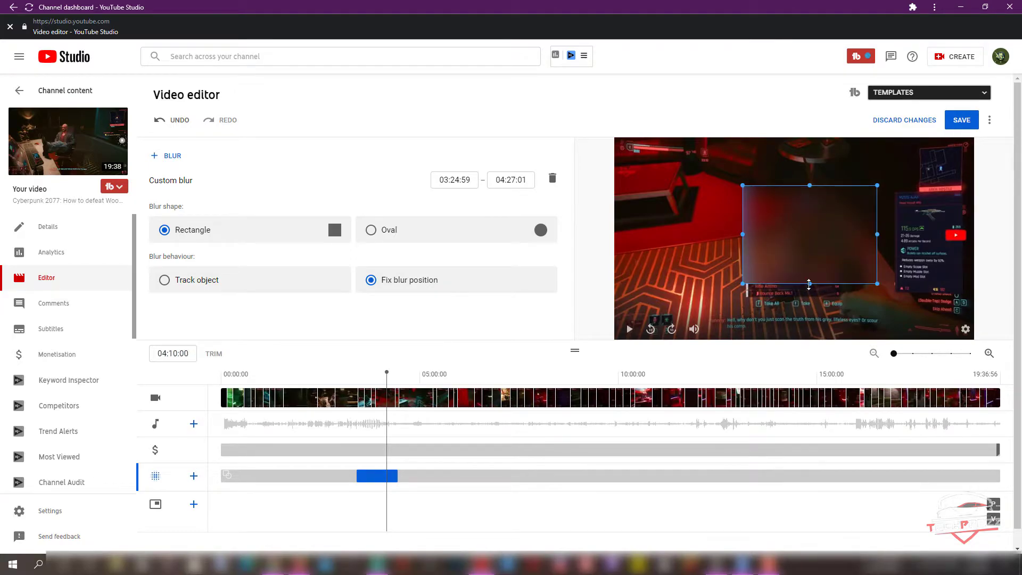
drag(808, 284, 809, 291)
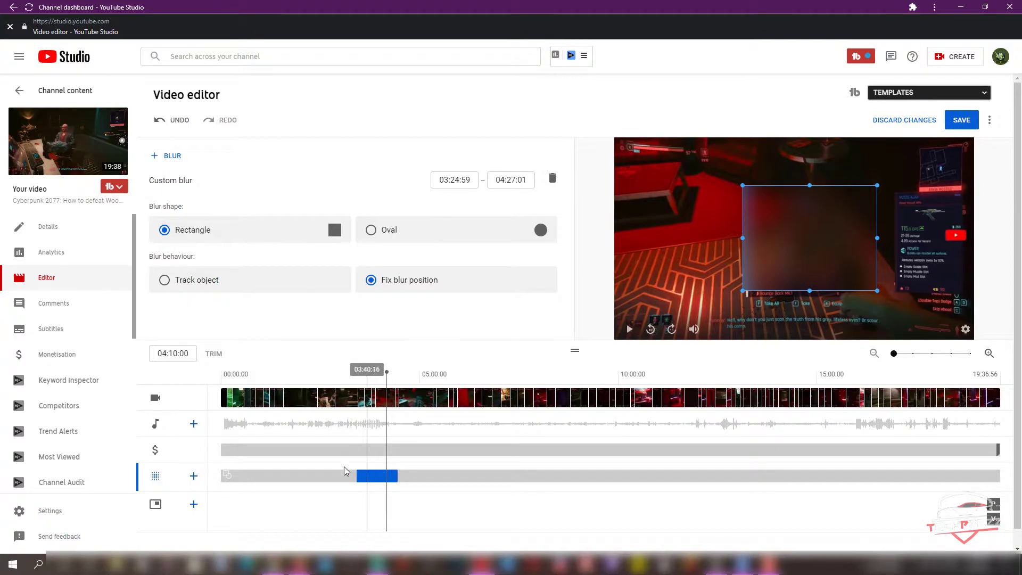
Find the end of the scene on the magnified timeline and trim the blur's end to 04:24:34
mouse_move(388, 407)
mouse_down()
mouse_move(379, 410)
mouse_move(390, 410)
mouse_up()
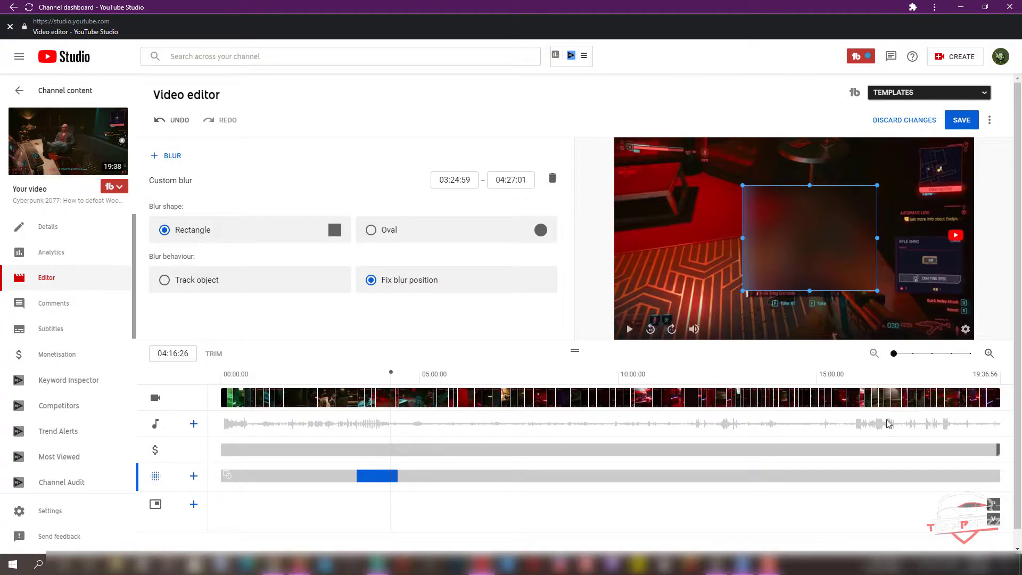
drag(893, 354, 912, 354)
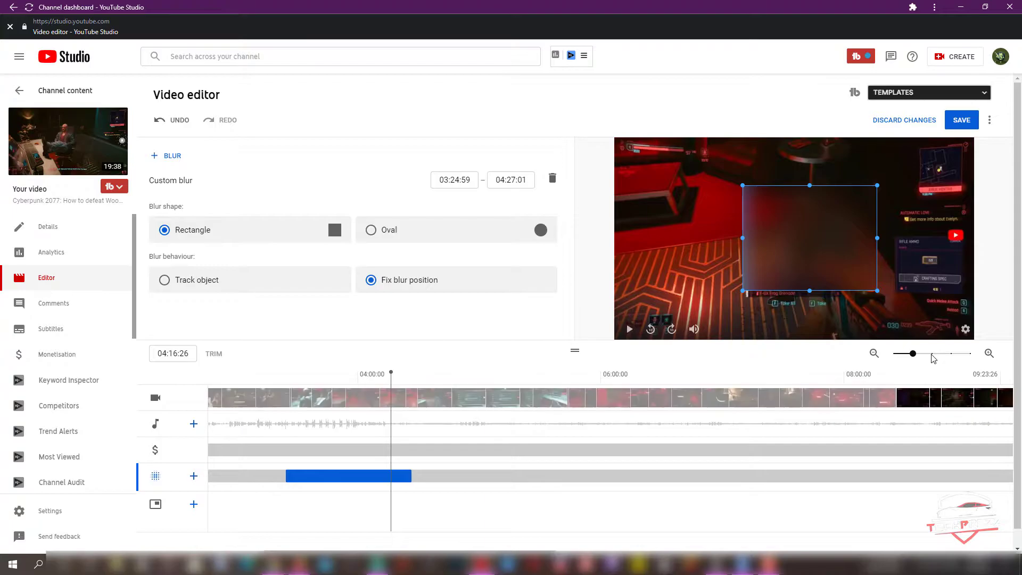
click(934, 353)
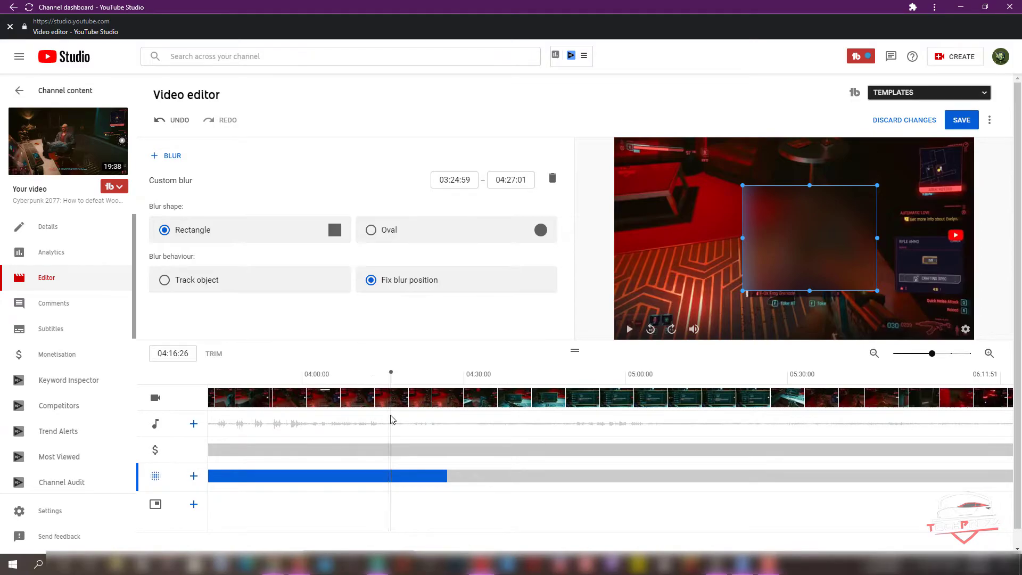
drag(393, 414, 435, 417)
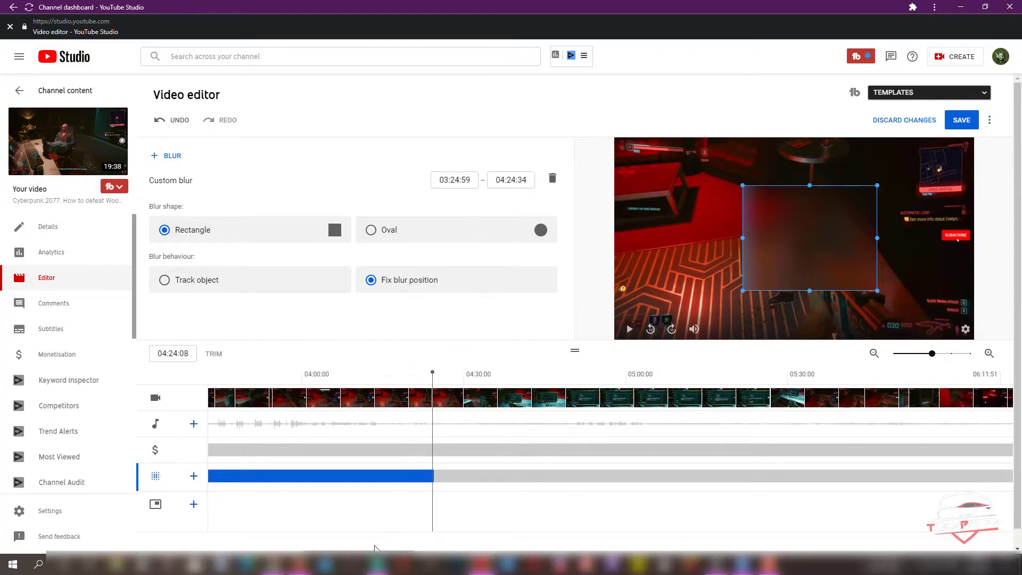
Trim the blur's start to 04:00:55 and play the clip to check the fixed blur
drag(341, 551, 319, 550)
click(349, 354)
drag(349, 404, 457, 404)
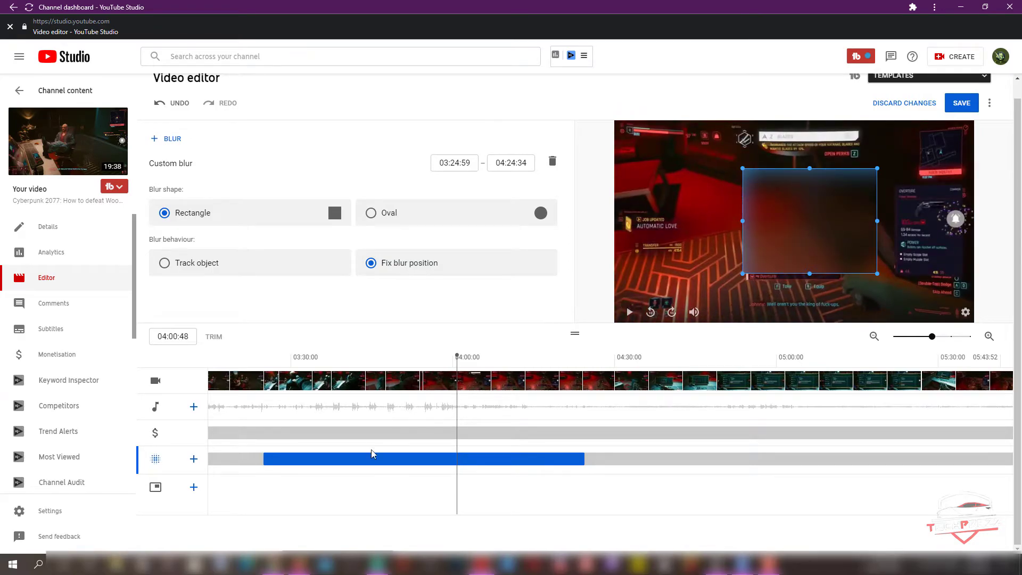
drag(271, 459, 439, 460)
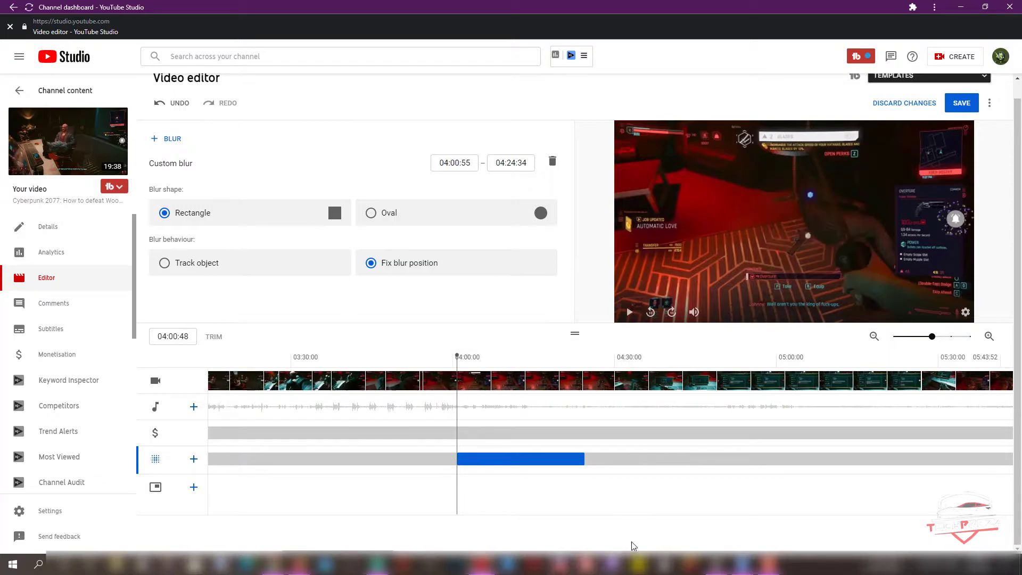
key(space)
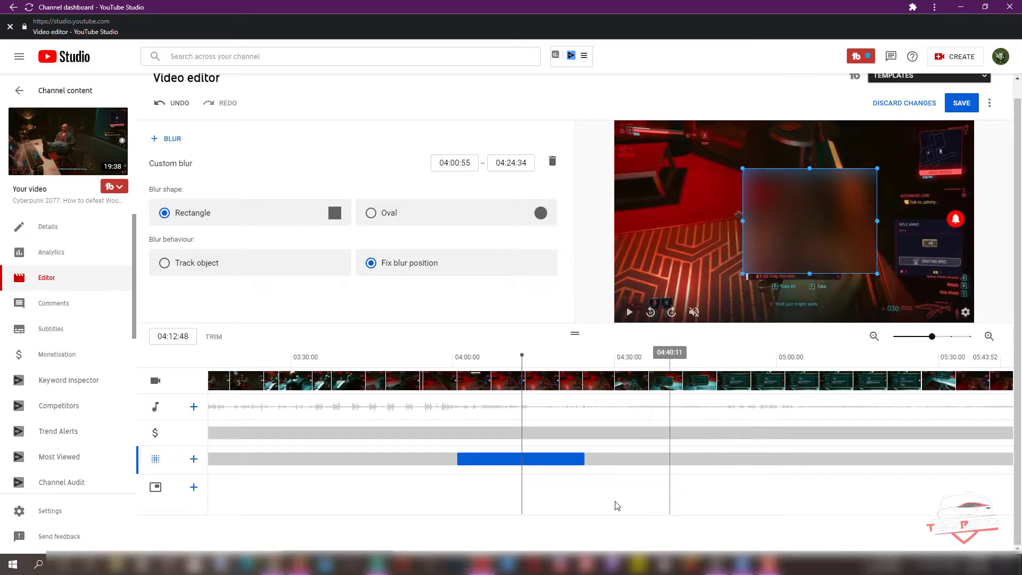
Set the blur behaviour to Track object and play the blurred section from about 04:04:07
click(197, 271)
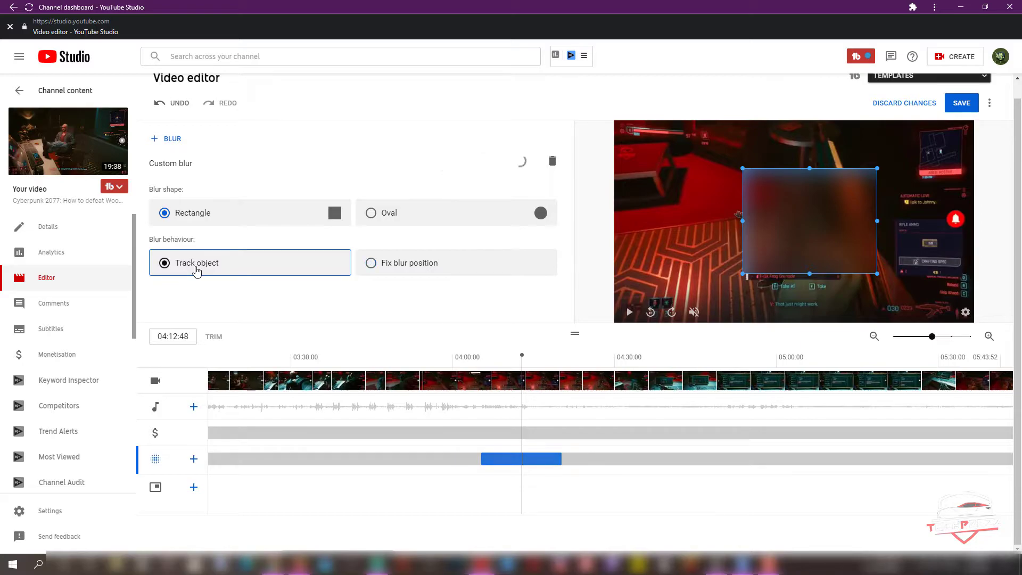
click(514, 388)
drag(514, 390, 475, 391)
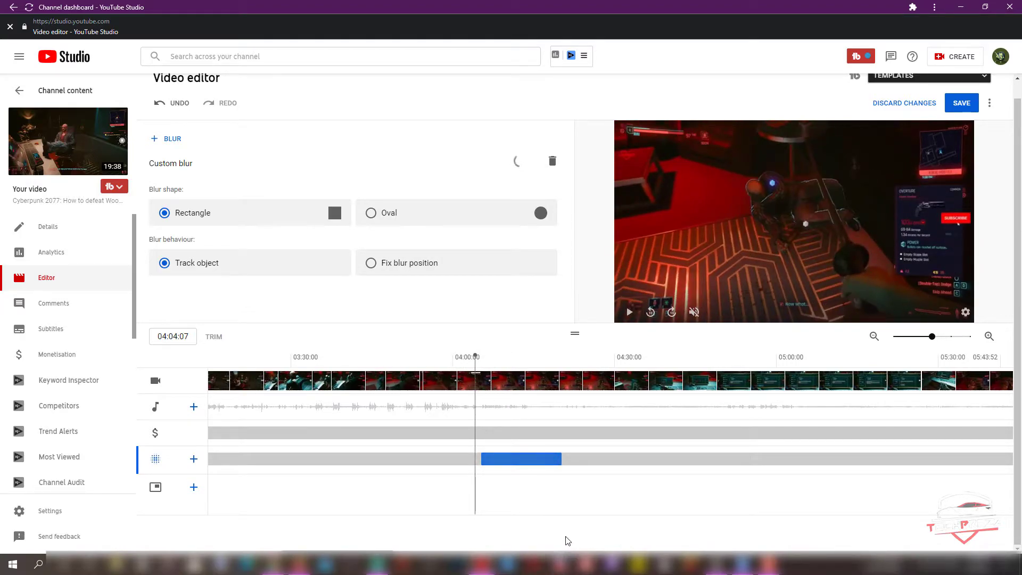
click(629, 313)
click(515, 379)
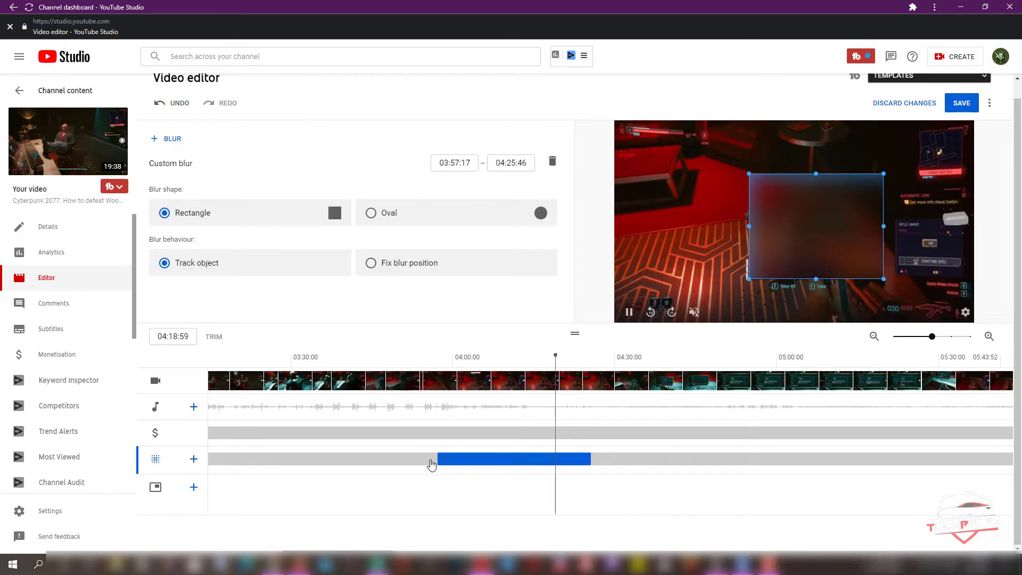
Replay parts of the blurred section to check how the tracking blur follows the body
click(474, 463)
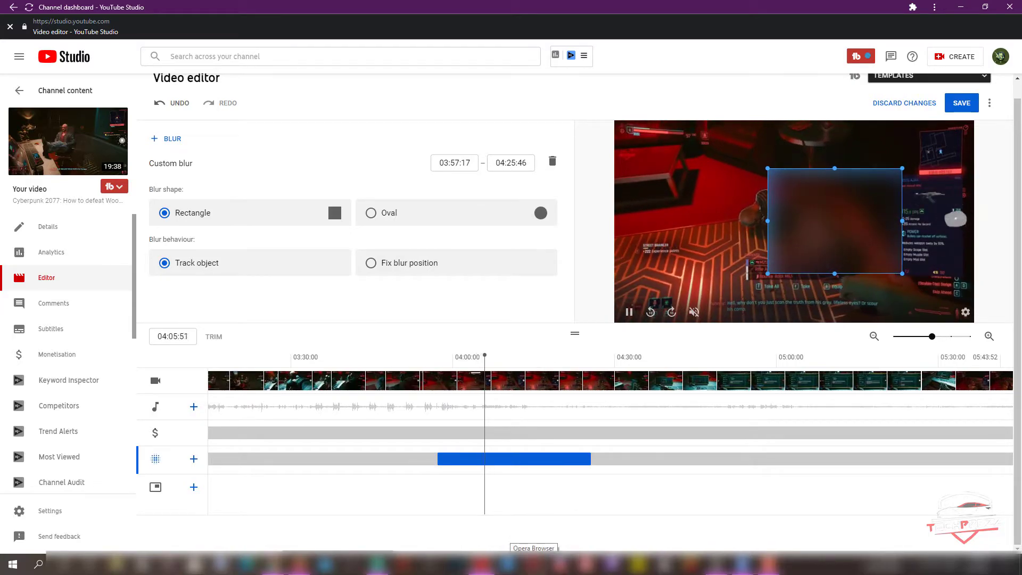
key(space)
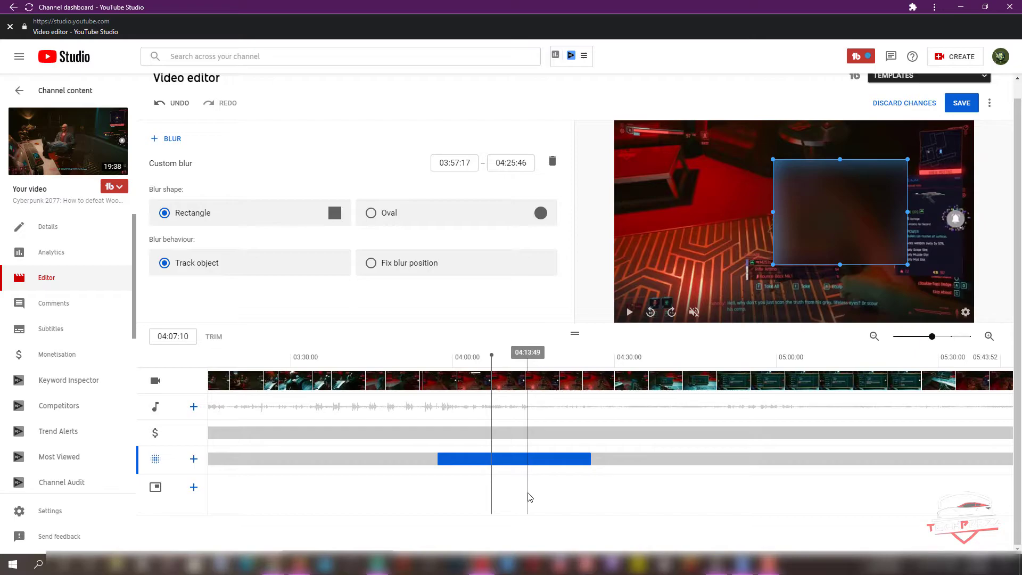
click(461, 371)
key(space)
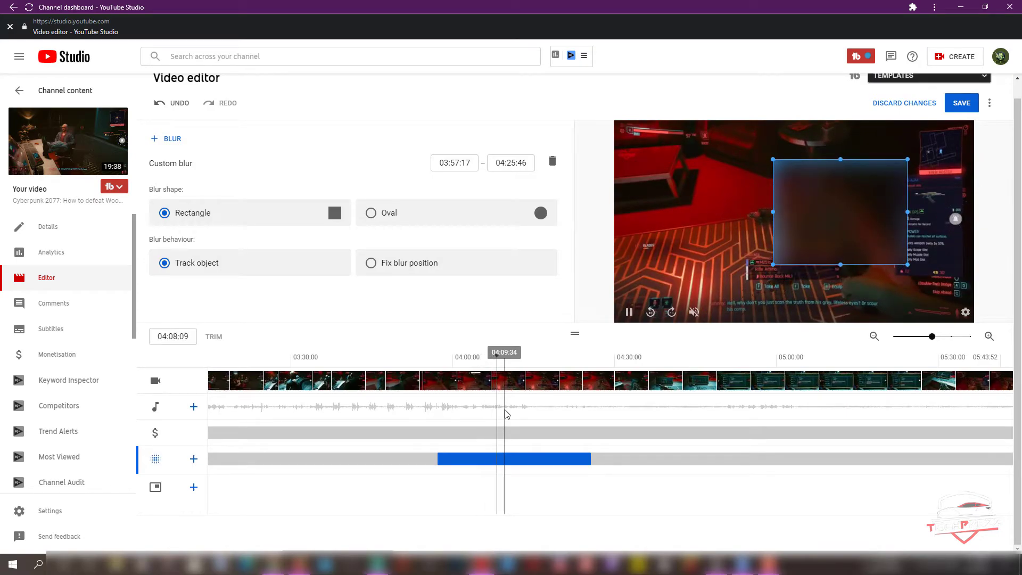
click(506, 411)
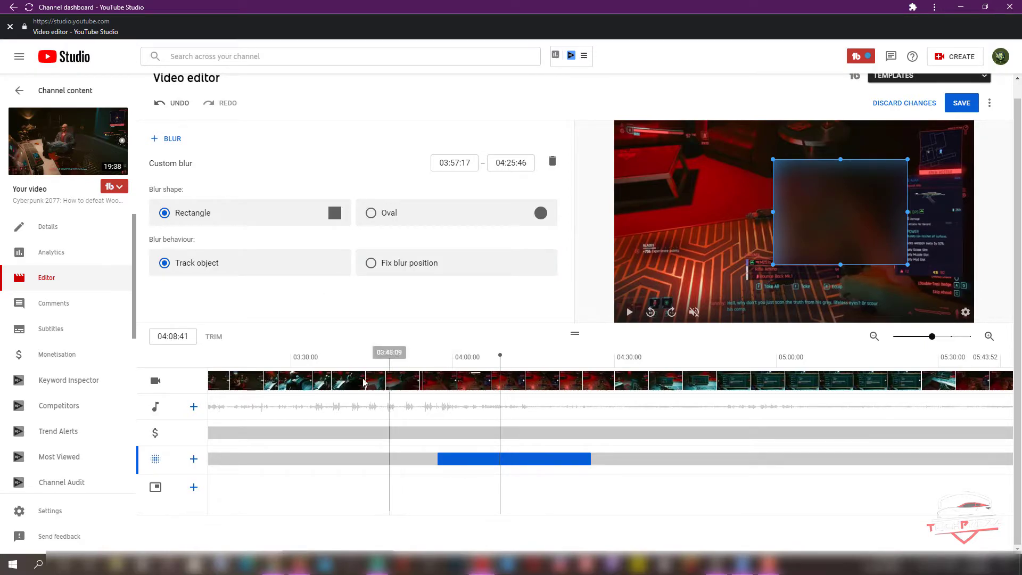
Move the playhead past the existing blur to 05:07:55 in the message screen scene
click(193, 460)
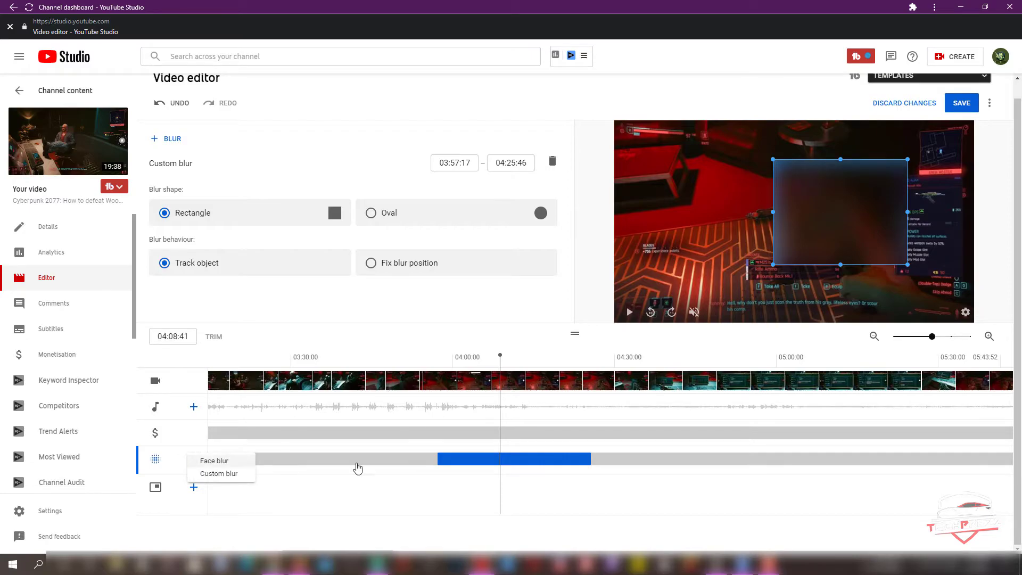
click(485, 472)
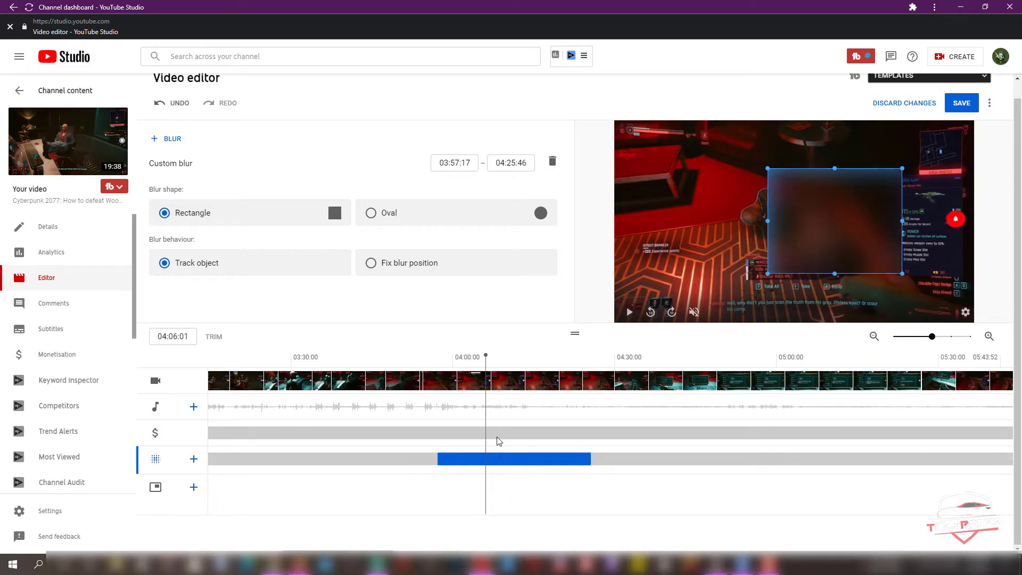
drag(486, 438, 820, 445)
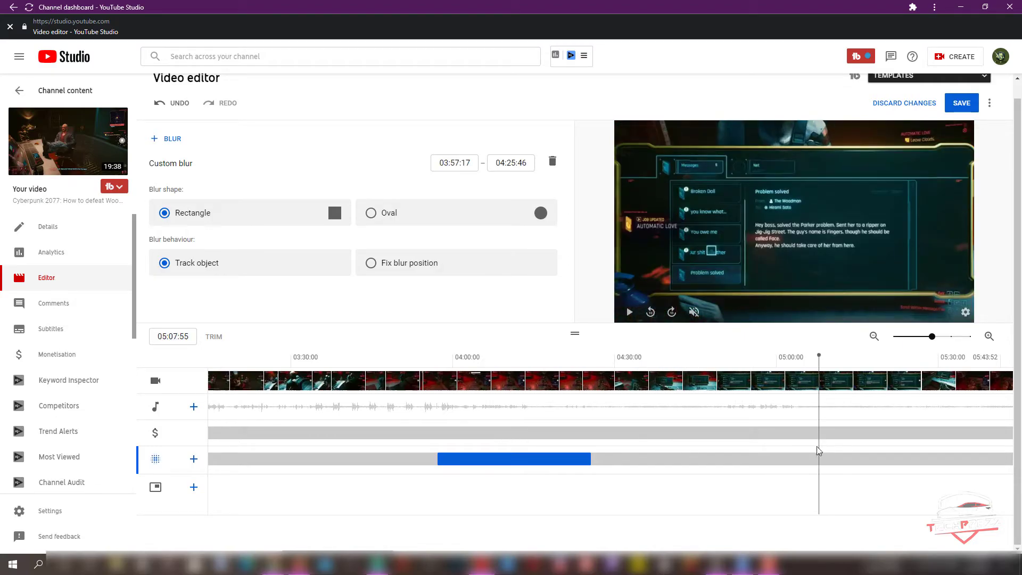
Try adding a face blur and dismiss the face selection while faces are being detected
click(194, 460)
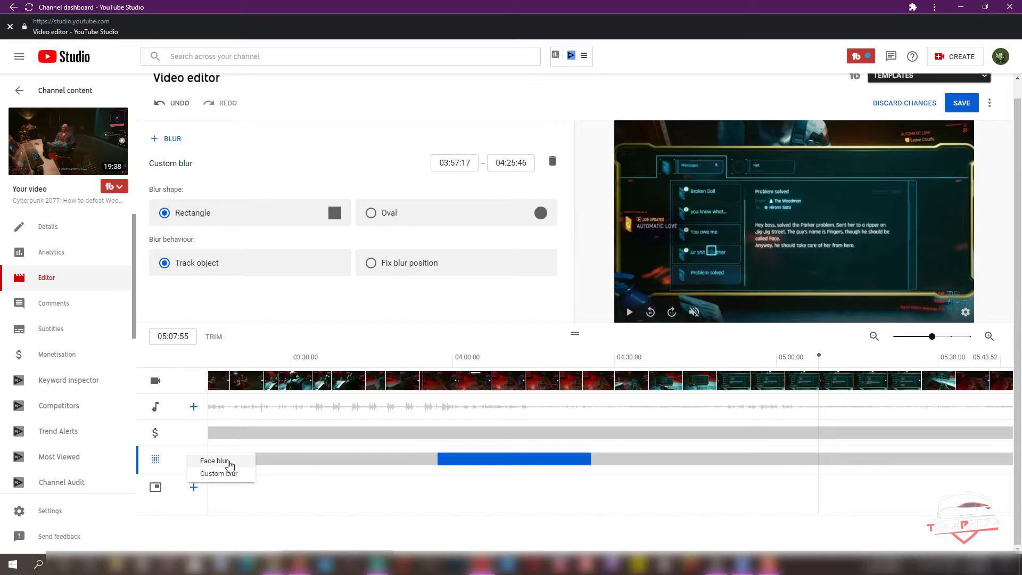
click(214, 461)
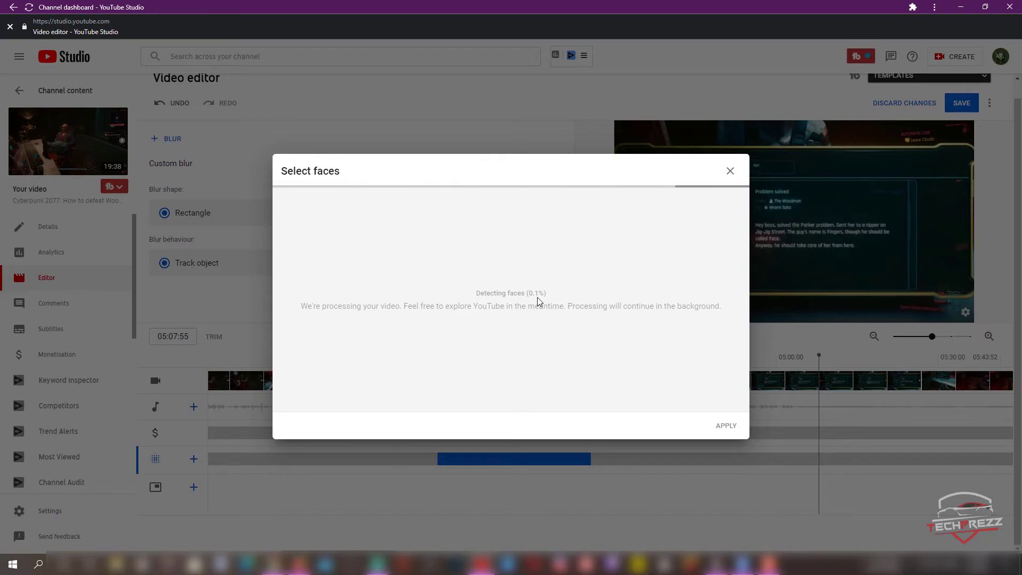
click(730, 171)
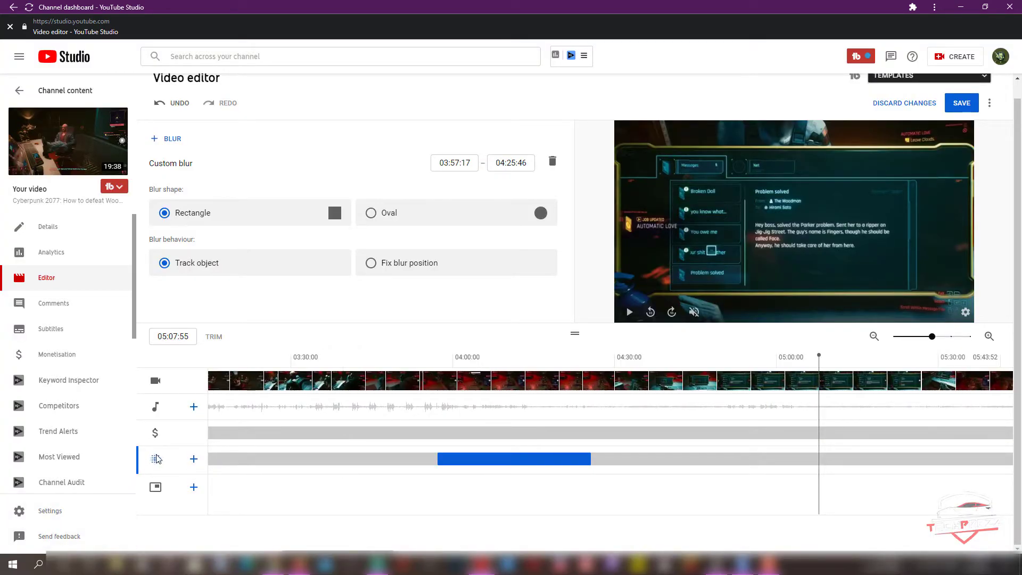
Add a second custom blur over the message text from 04:30:27 to 05:16:47 and scrub through it to check
click(194, 460)
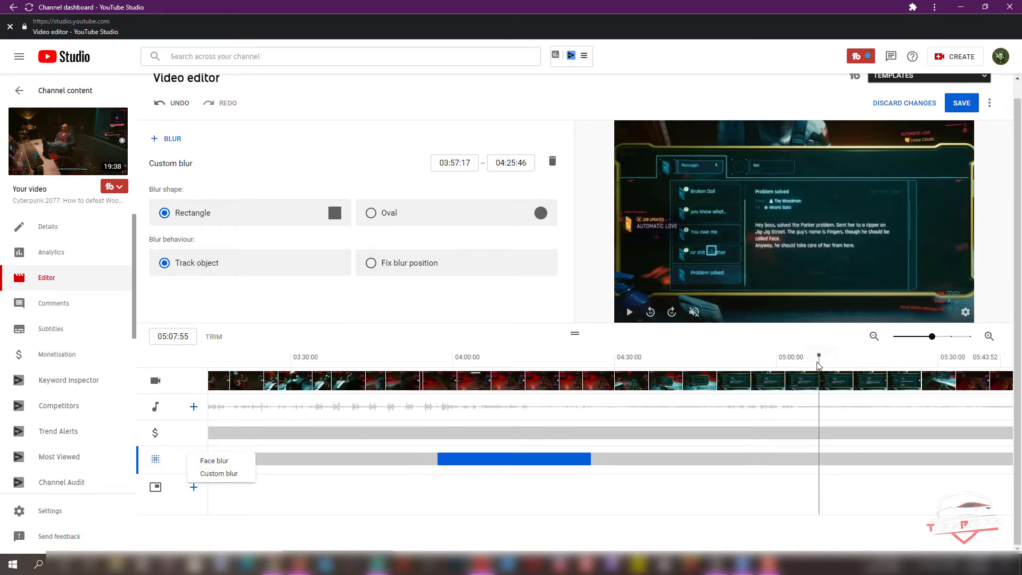
click(226, 473)
click(783, 415)
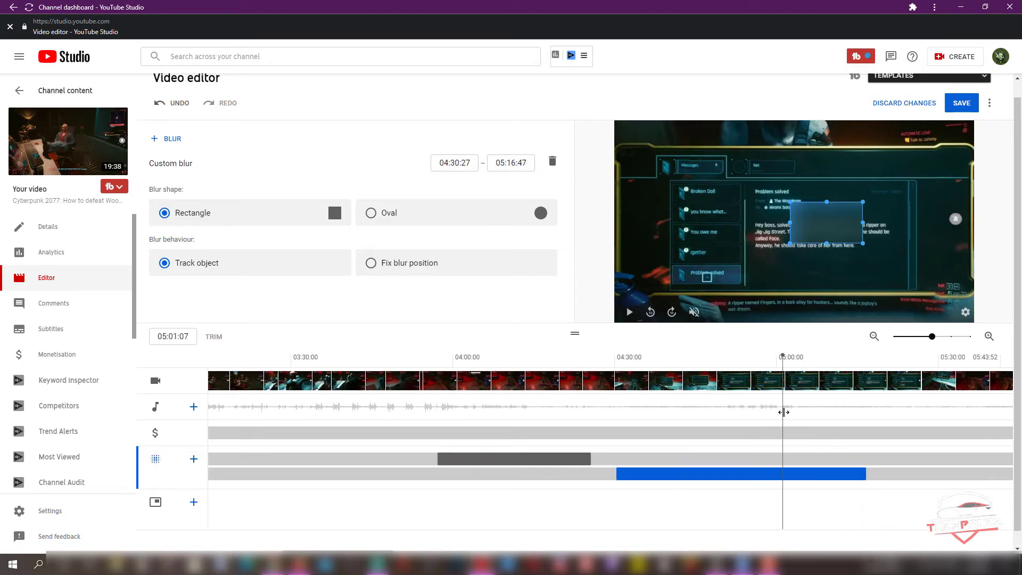
drag(781, 415, 796, 413)
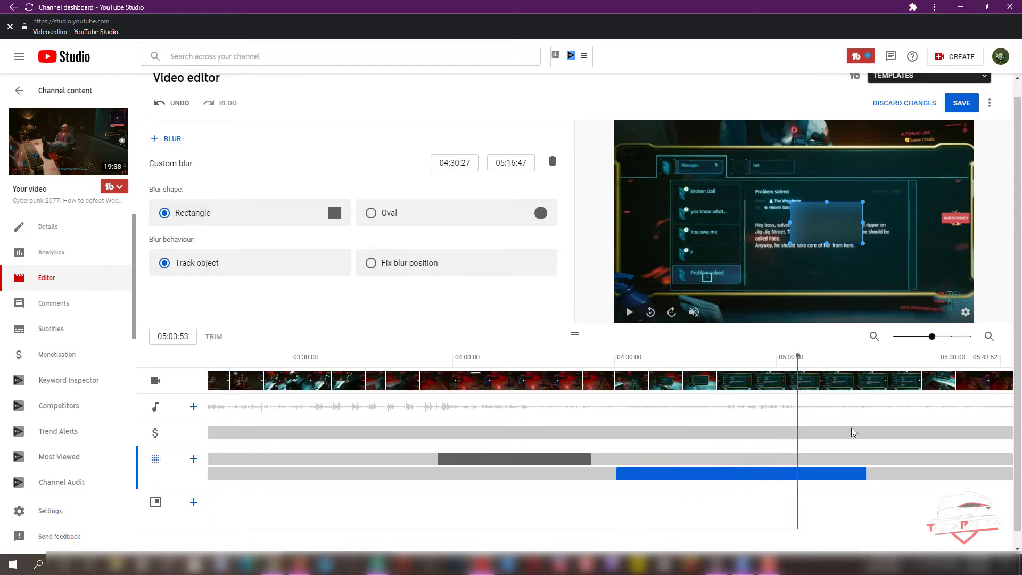
Add a third custom blur at 03:32:28, place it on the desk side of the frame and span it from 03:10:49 to 03:35:17
drag(797, 428, 392, 403)
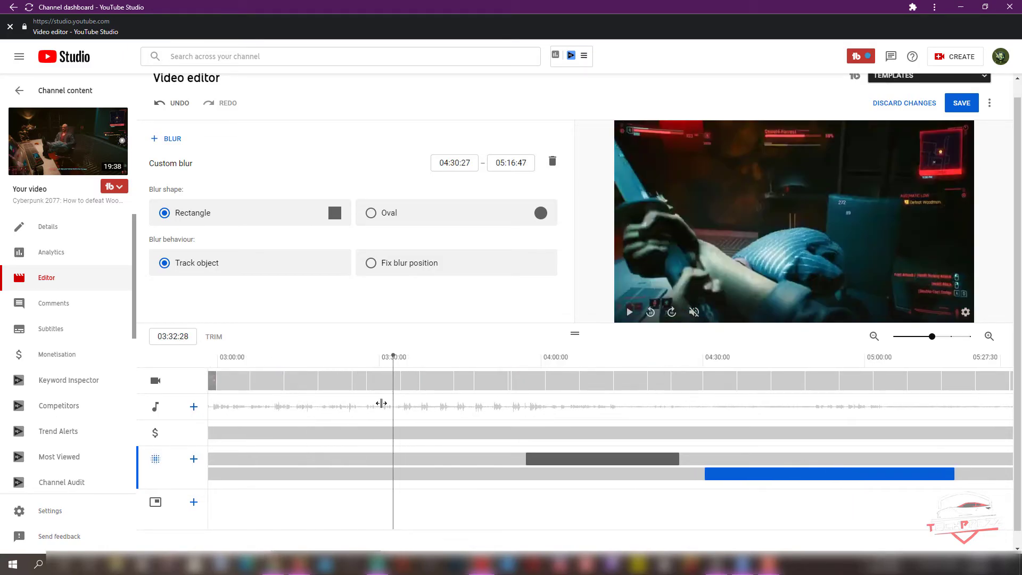
click(194, 459)
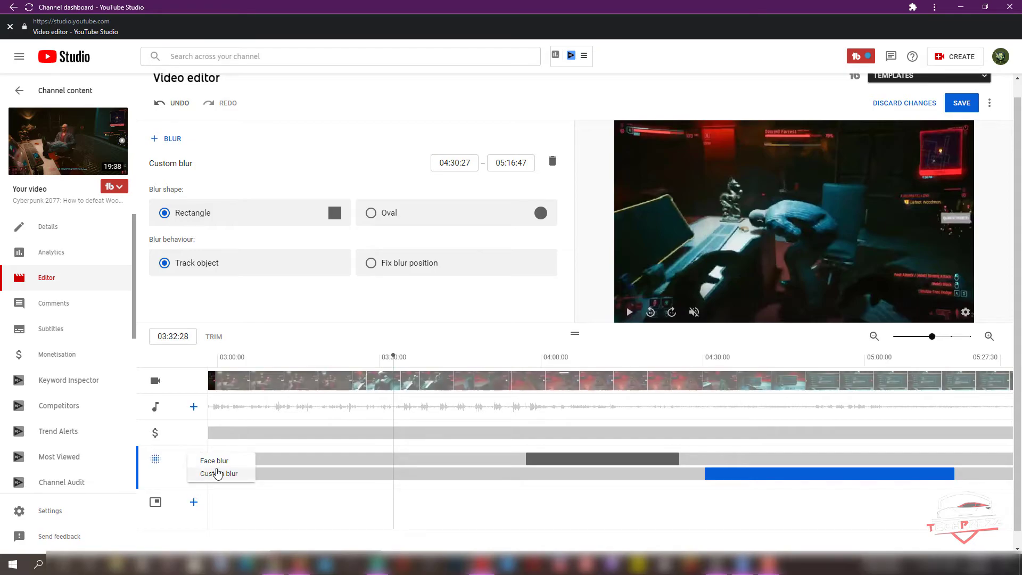
click(217, 473)
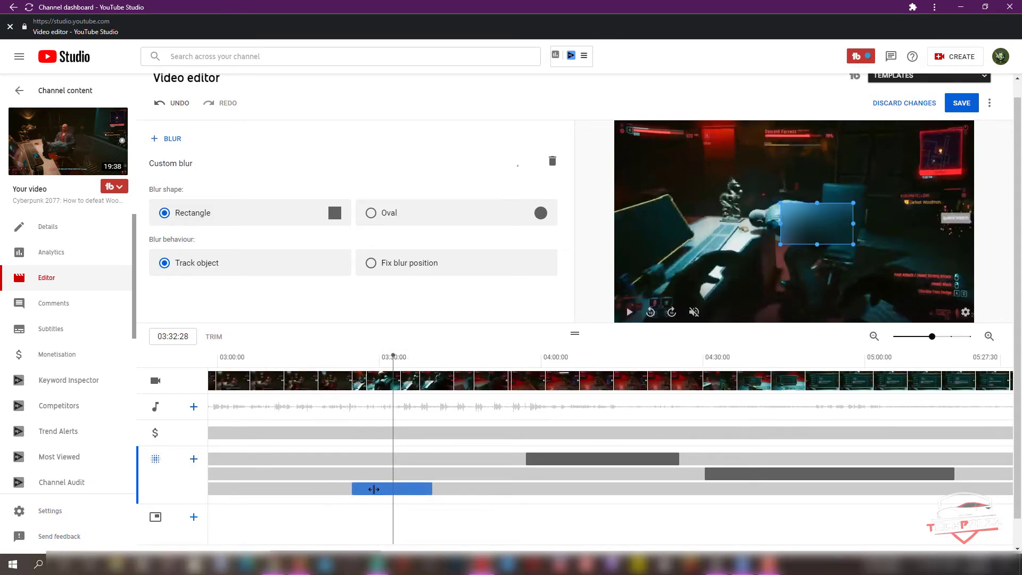
drag(821, 223, 724, 228)
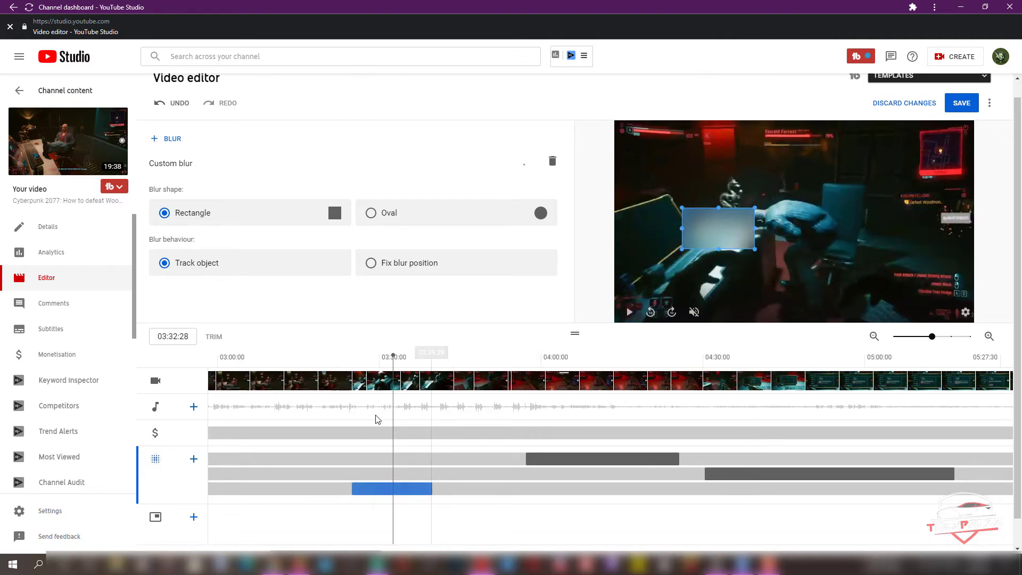
drag(412, 415, 460, 414)
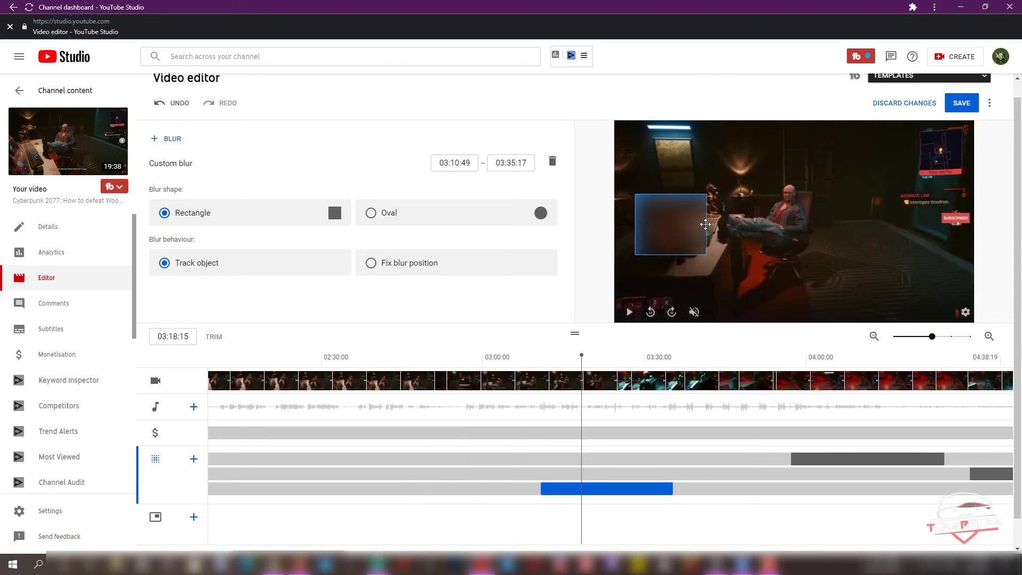
Set the third blur's behaviour to Fix blur position and stretch its rectangle to the frame's left edge and further down
click(705, 224)
mouse_move(586, 417)
mouse_down()
mouse_move(604, 416)
mouse_move(582, 422)
mouse_up()
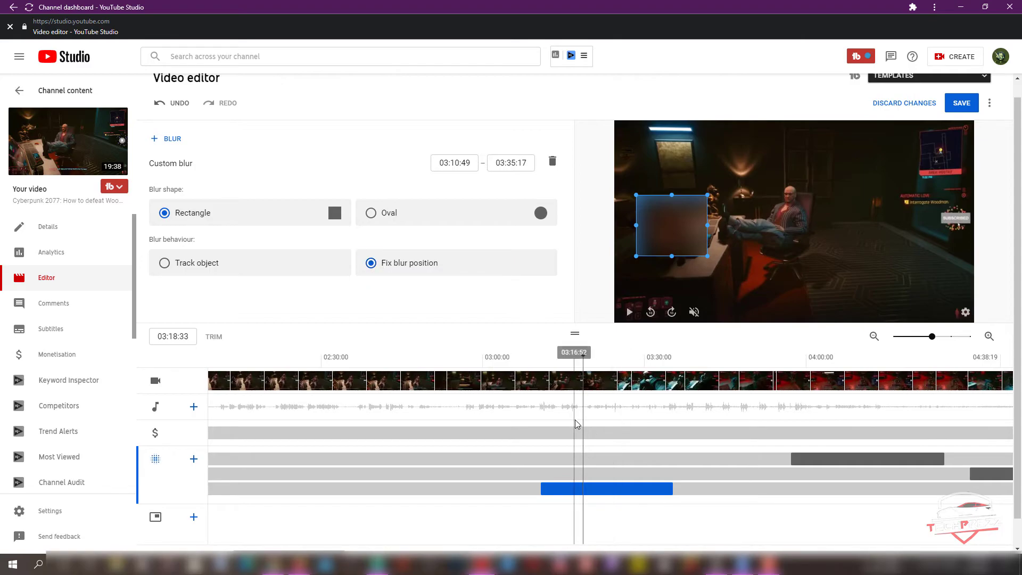
click(576, 378)
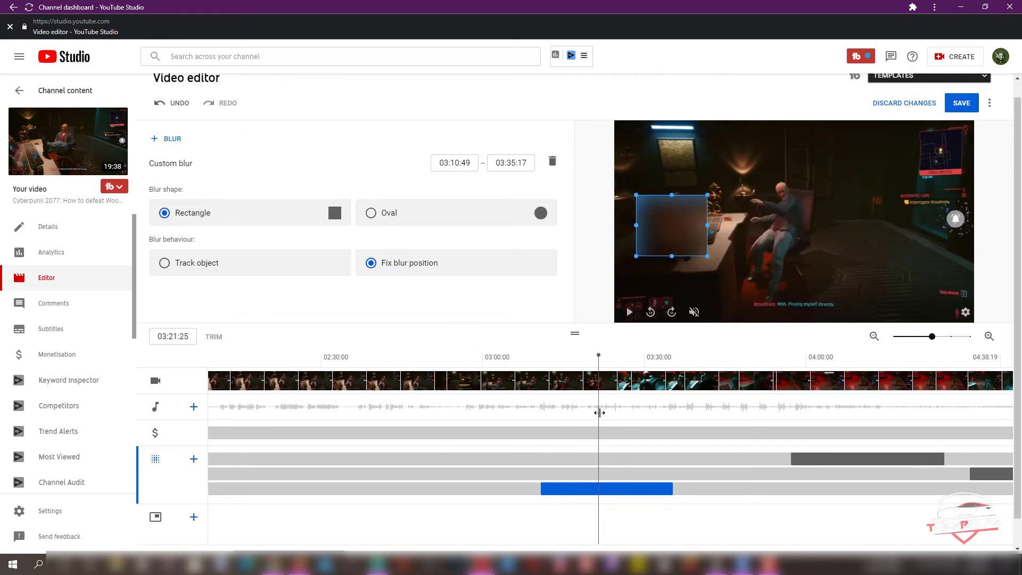
drag(576, 419, 588, 421)
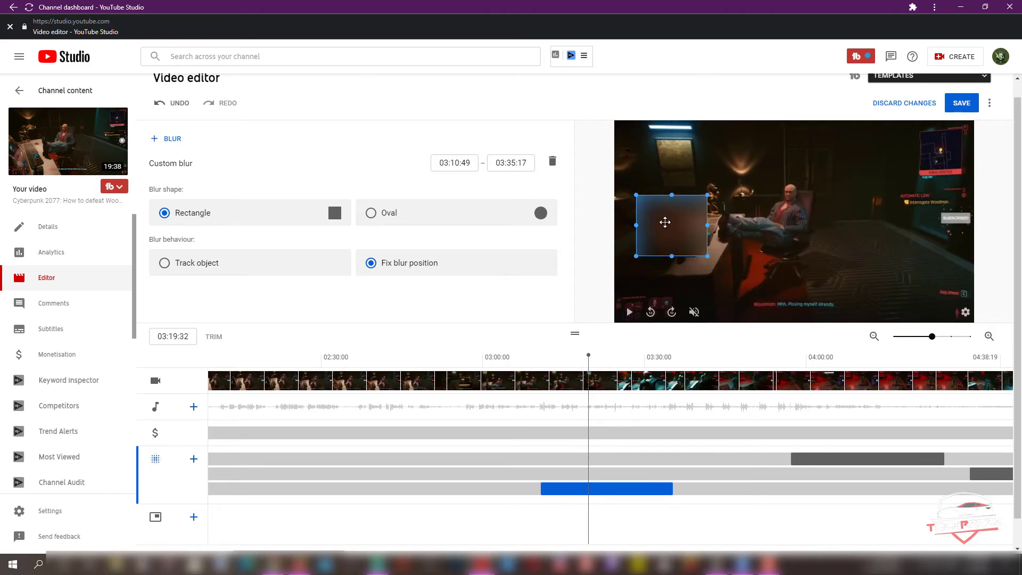
drag(612, 232, 610, 232)
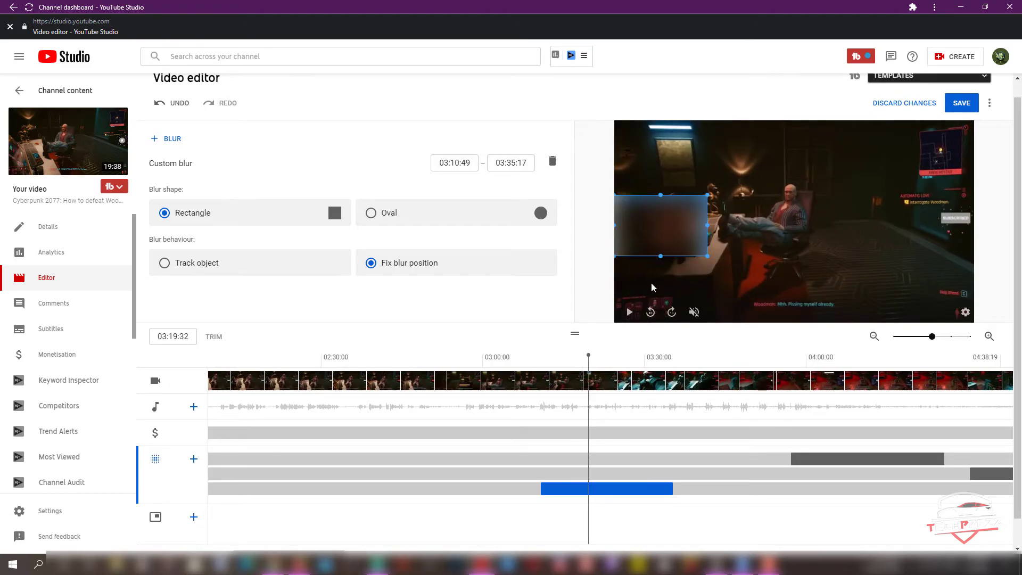
drag(661, 254, 659, 291)
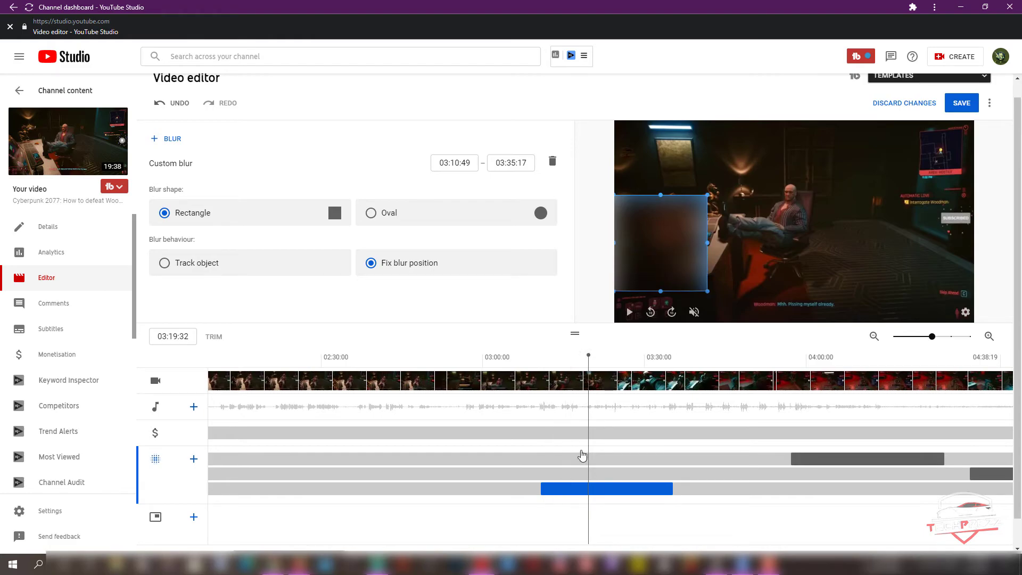
Trim the third blur to end at 03:23:40 and extend its start back to 03:07:27
click(608, 437)
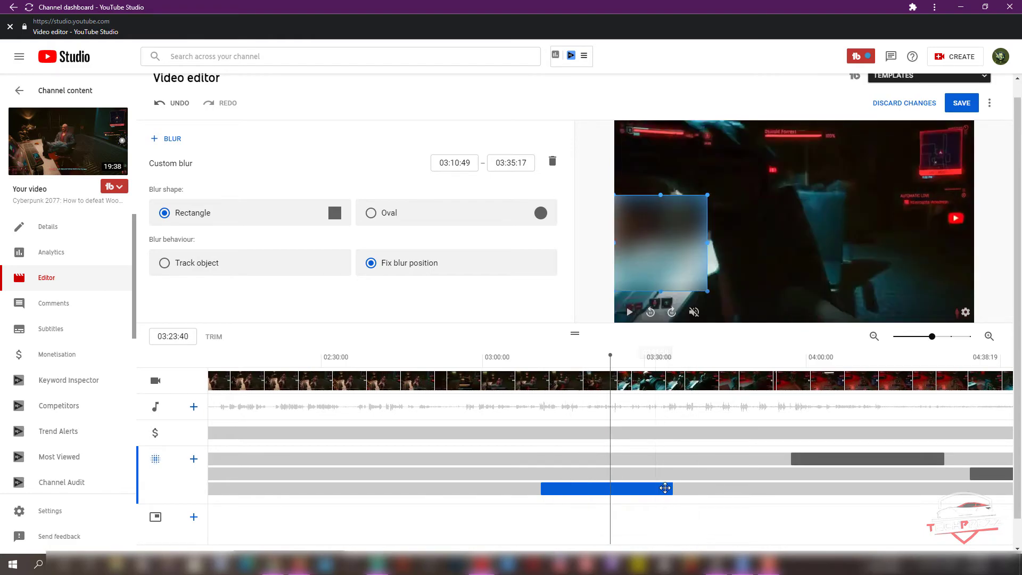
drag(642, 491, 612, 491)
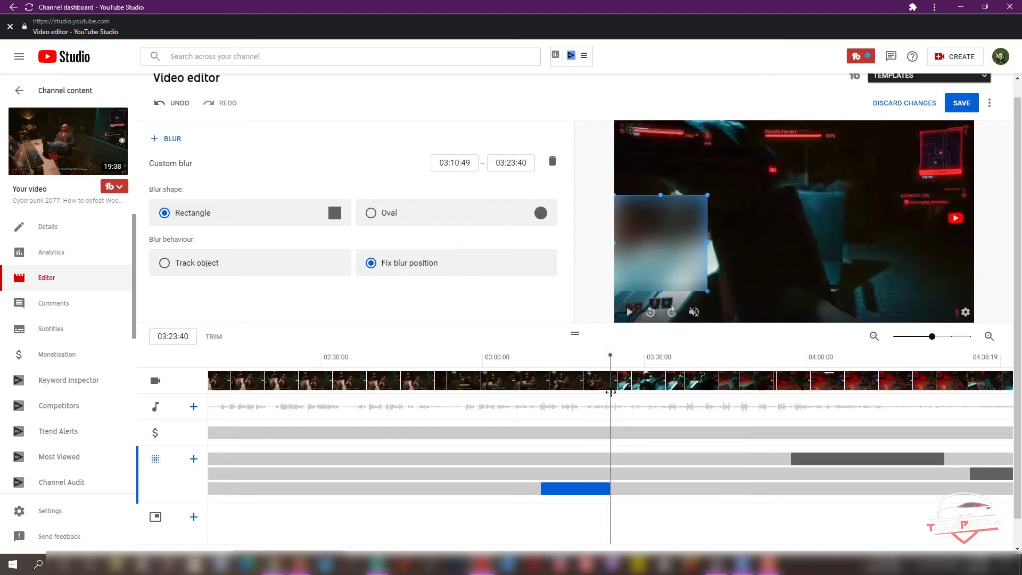
drag(610, 391, 523, 440)
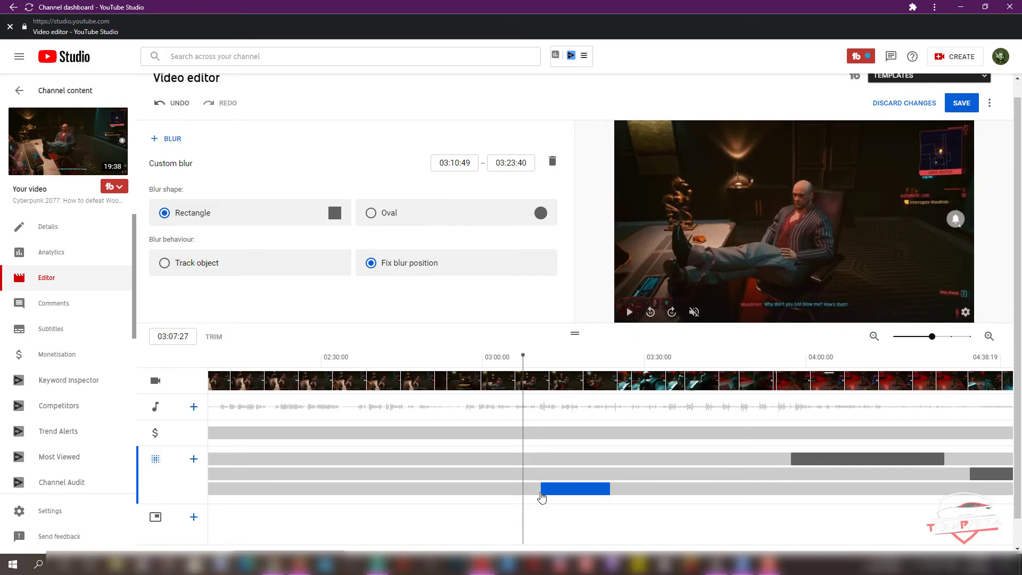
drag(523, 493, 522, 494)
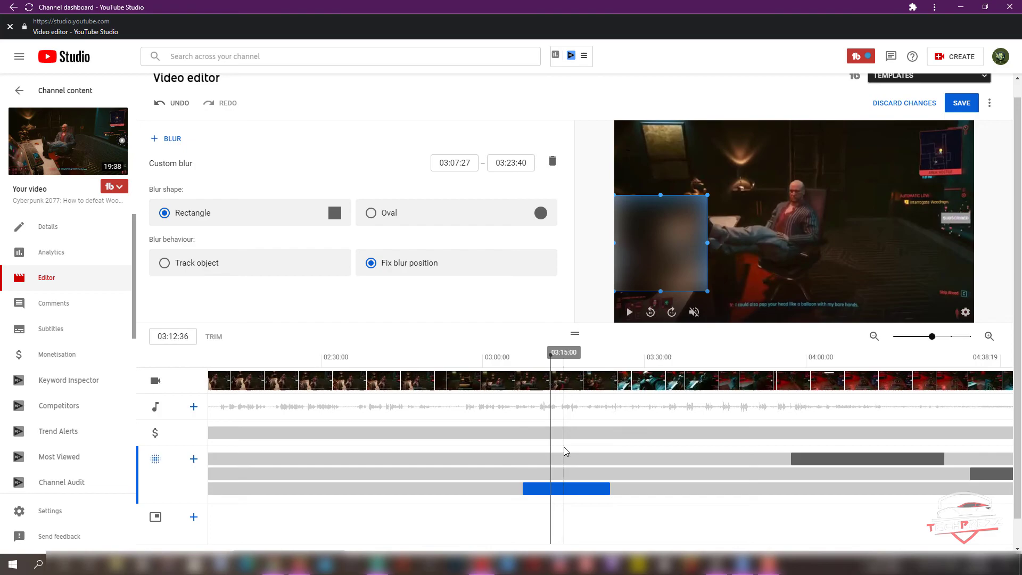
Examine the additional saving options, including Save as new, without choosing one
scroll(955, 133, up, 1)
click(989, 119)
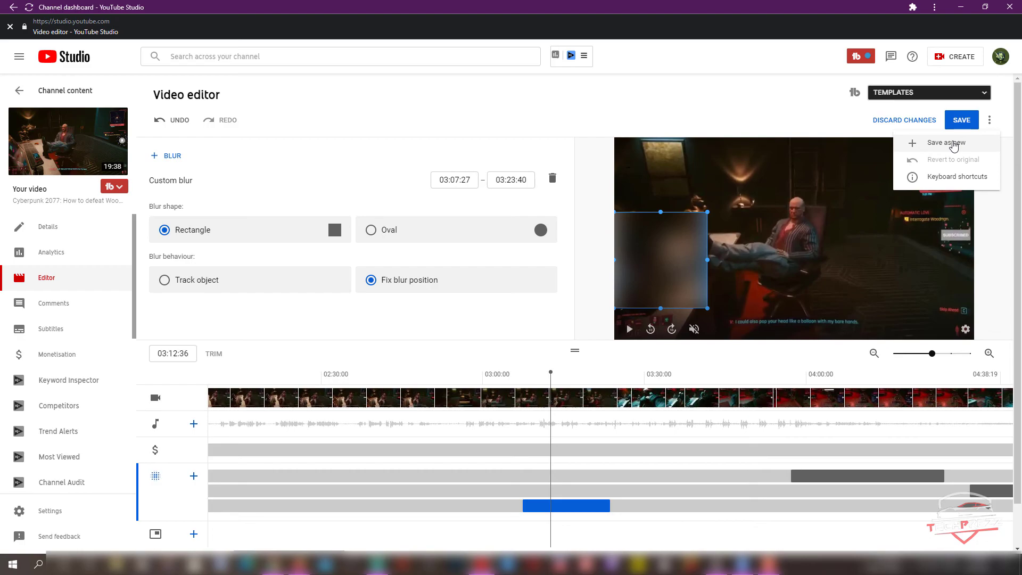
click(810, 110)
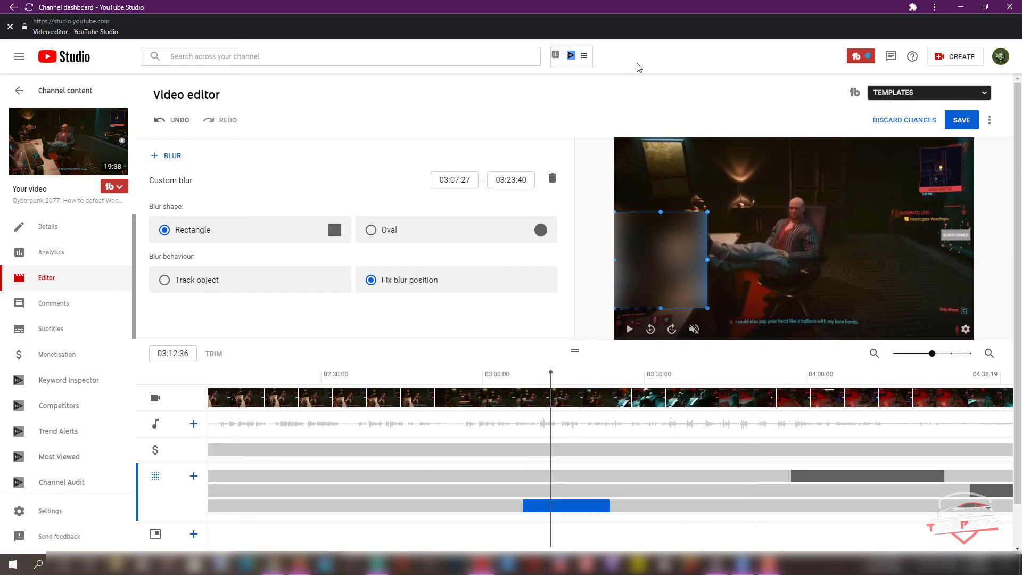